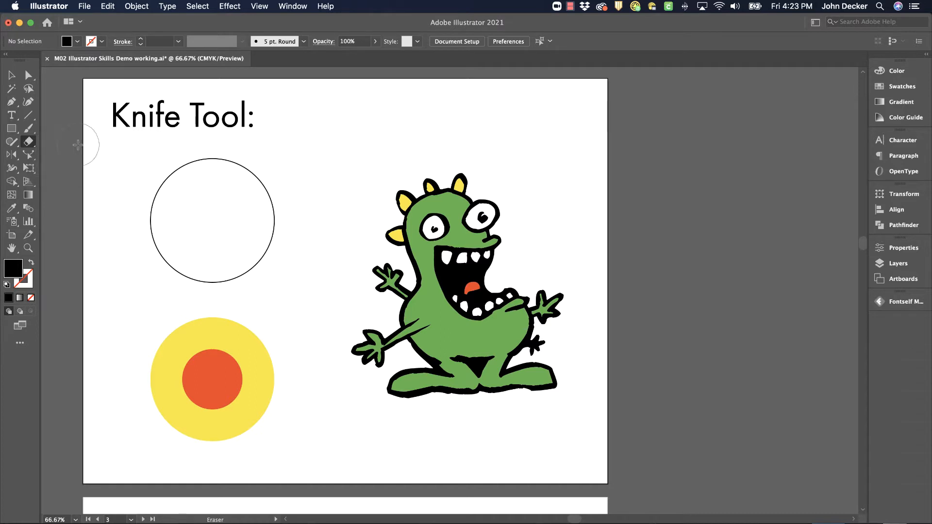
Cut the black-outlined circle in two with a gently curved Knife stroke running from its right edge to its left edge
left_click_drag(28, 142, 76, 147)
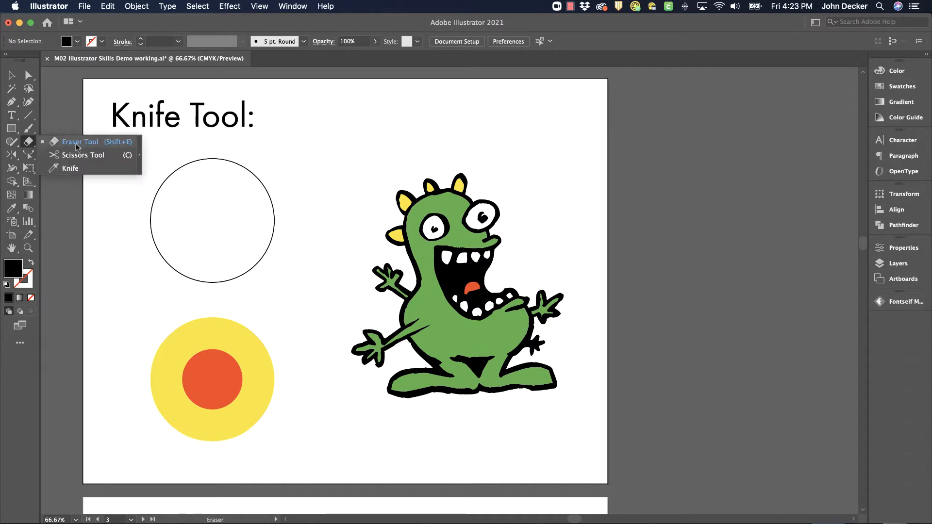
left_click(84, 170)
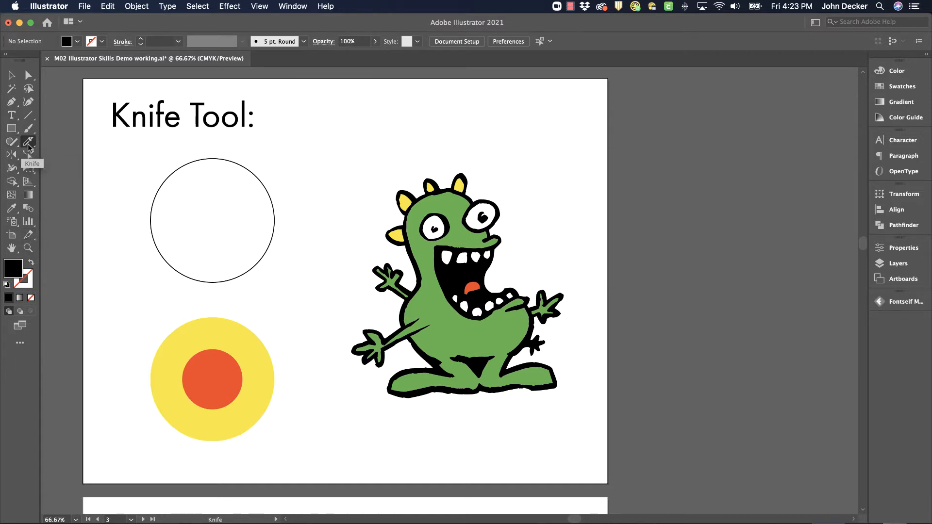
left_click(11, 75)
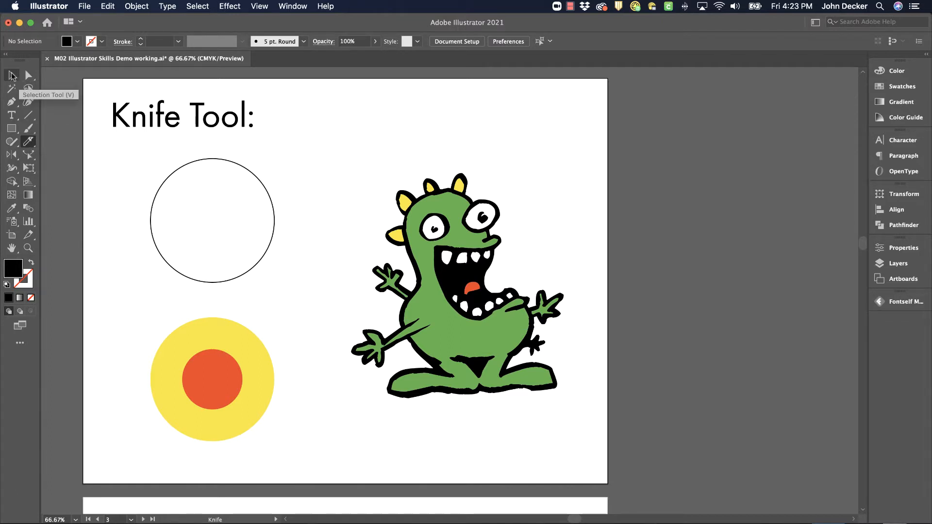
left_click_drag(146, 158, 309, 296)
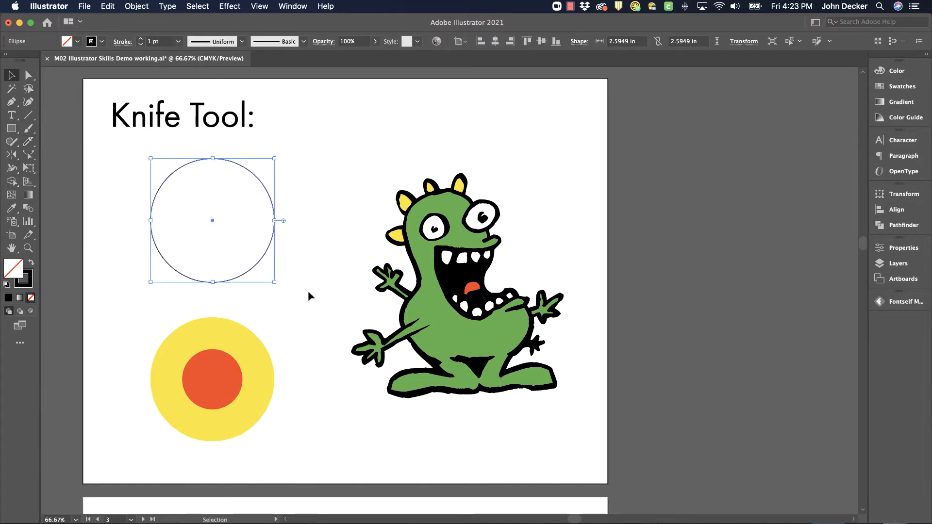
key("a")
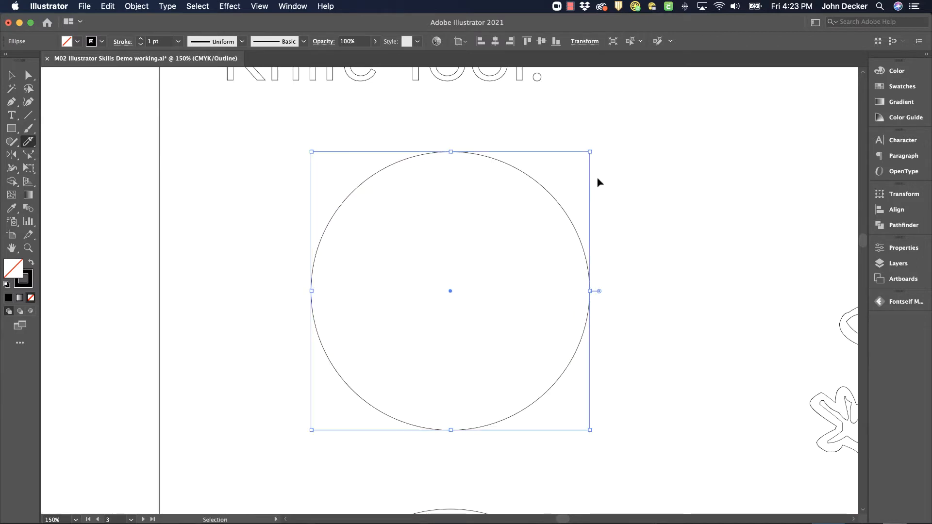
key("super+y")
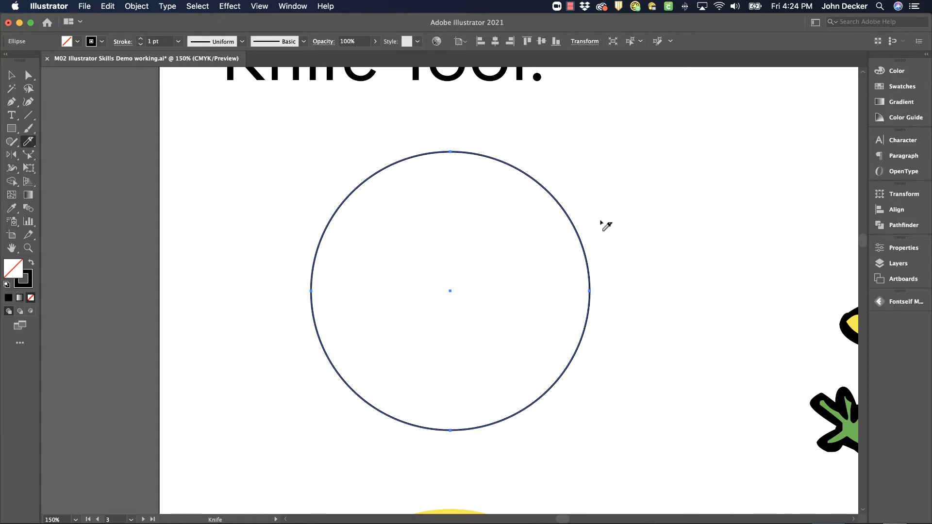
mouse_move(608, 229)
left_mouse_down()
mouse_move(475, 316)
mouse_move(383, 330)
mouse_move(313, 318)
mouse_move(243, 323)
left_mouse_up()
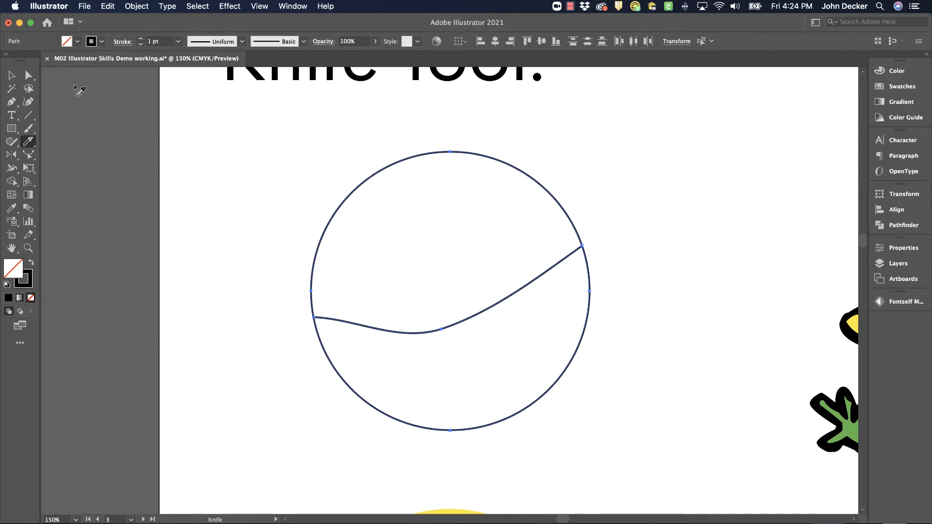
Move the upper piece of the cut circle slightly up and away, and undo both the move and the cut
left_click(12, 75)
left_click(181, 163)
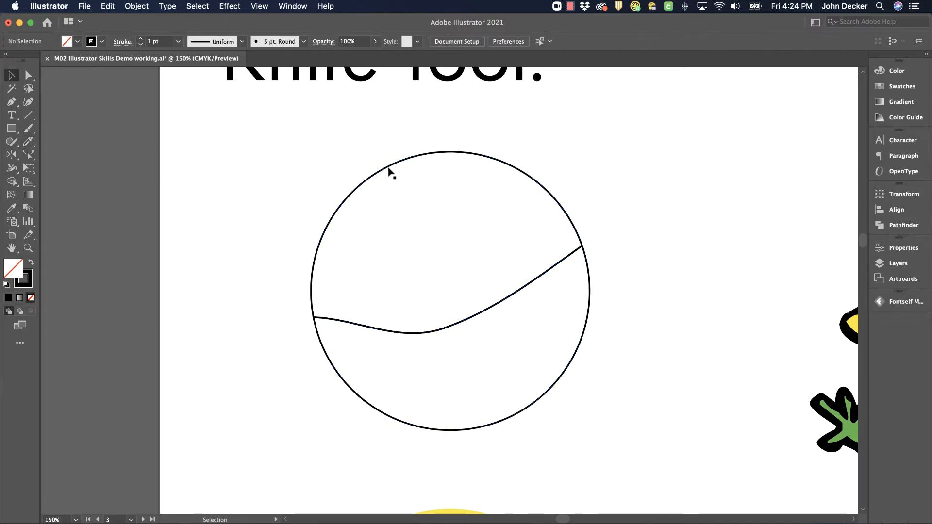
left_click_drag(386, 168, 378, 143)
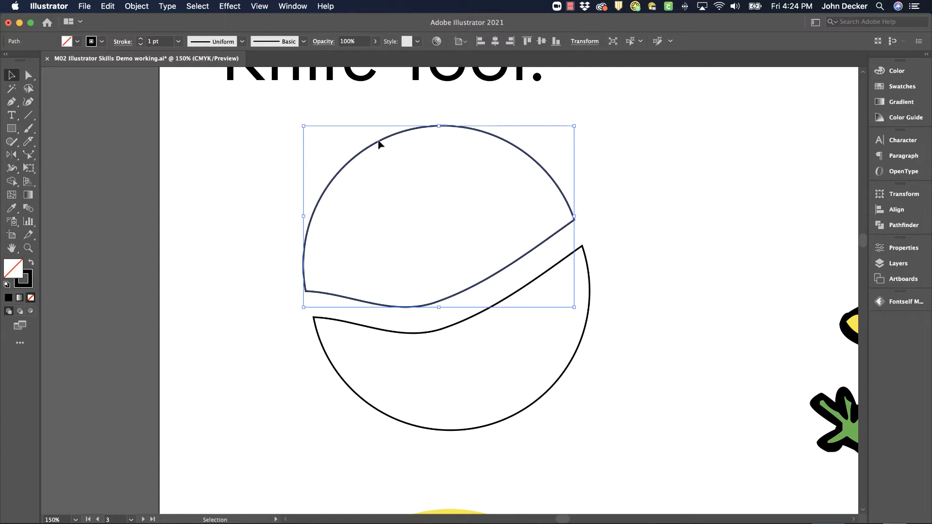
key("cmd+z")
key("cmd+z")
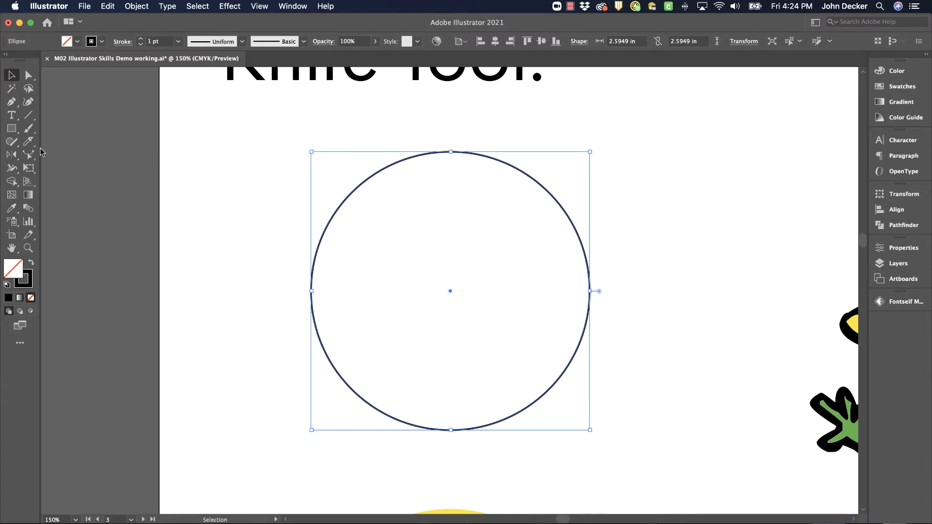
Cut the selected outlined circle with a winding, zigzag Knife stroke from its lower-right edge to its upper-left edge
left_click(28, 142)
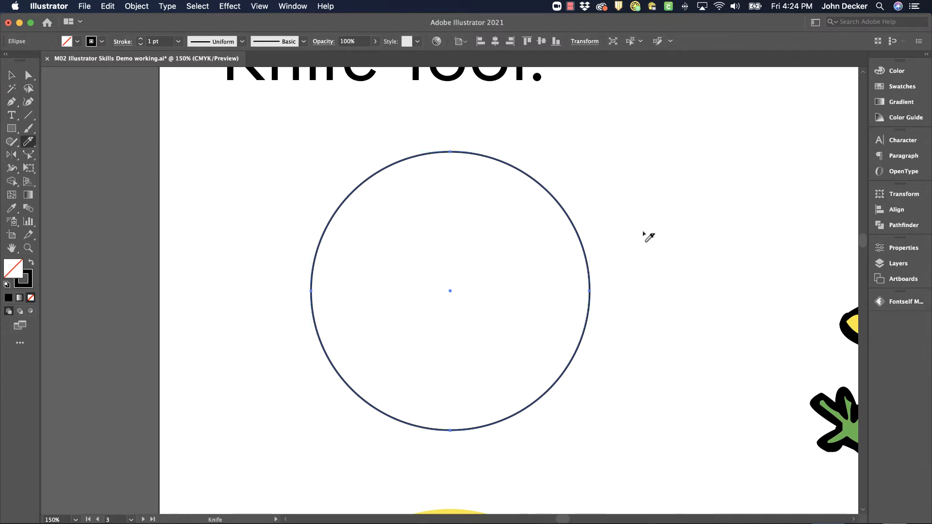
mouse_move(607, 390)
left_mouse_down()
mouse_move(510, 262)
mouse_move(451, 377)
mouse_move(406, 331)
mouse_move(446, 234)
mouse_move(363, 291)
mouse_move(349, 254)
mouse_move(406, 180)
mouse_move(279, 164)
mouse_move(187, 177)
left_mouse_up()
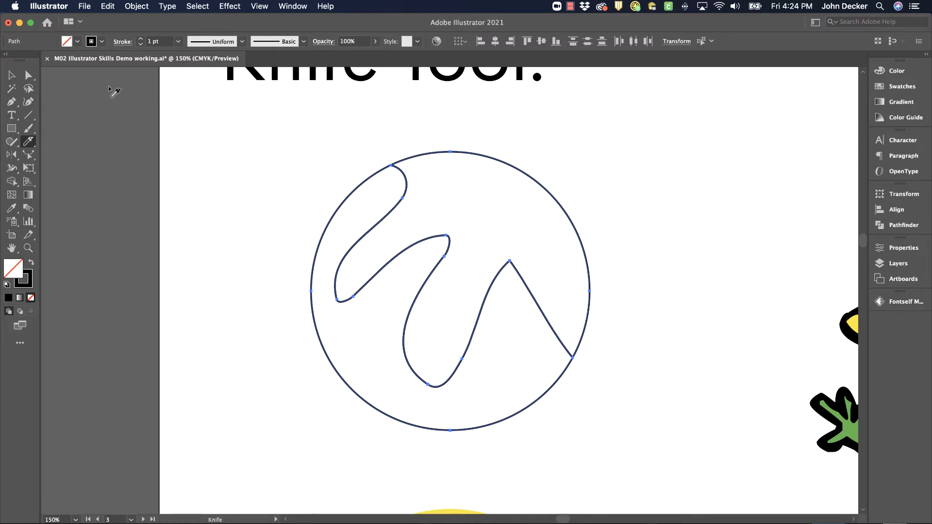
left_click(14, 76)
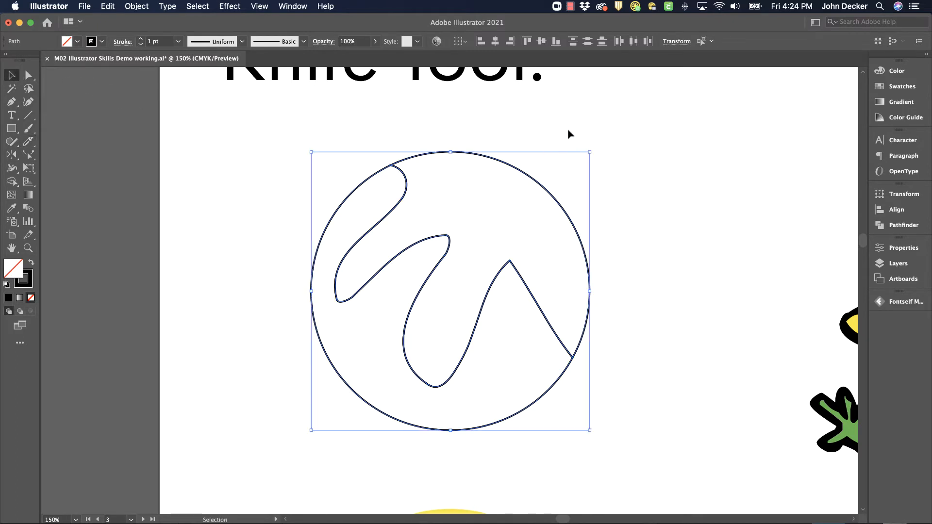
Pull the upper-right piece of the zigzag-cut circle out to the right, and undo that move
left_click(568, 130)
left_click_drag(521, 174, 726, 157)
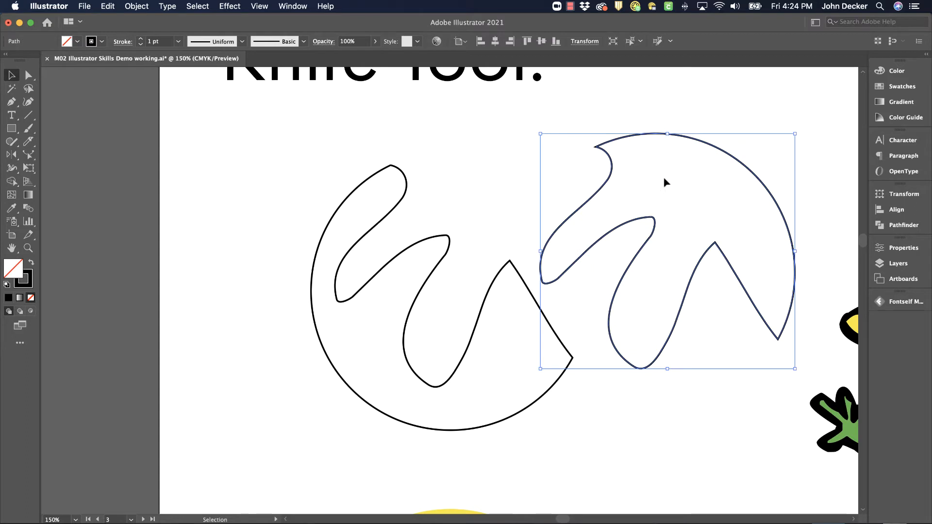
key("super+z")
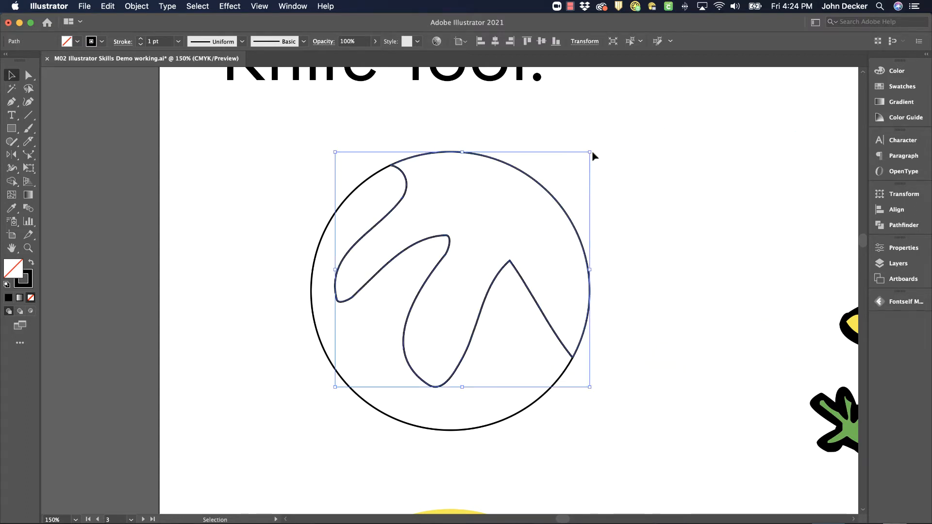
left_click(642, 260)
Examine the concentric yellow and orange circles in Outline and Preview modes, and select each circle in turn
left_click_drag(621, 452, 578, 181)
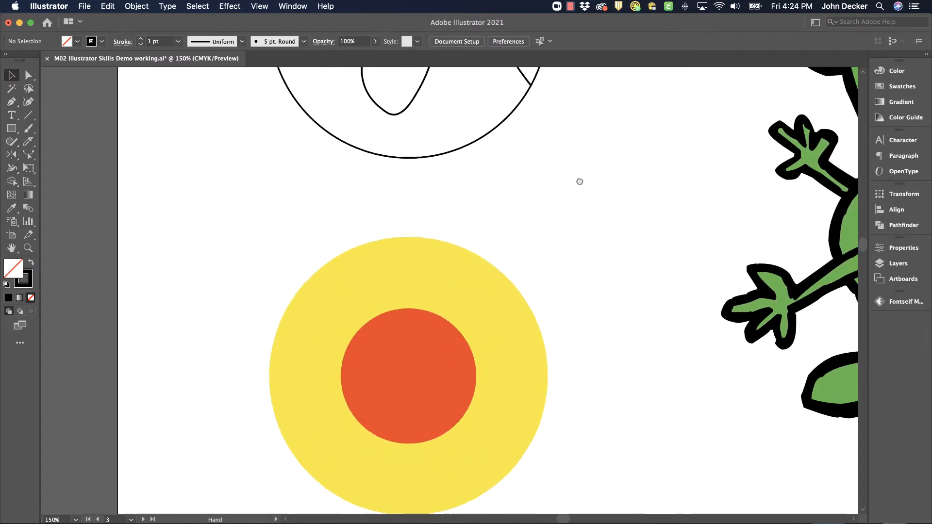
left_click_drag(596, 380, 634, 314)
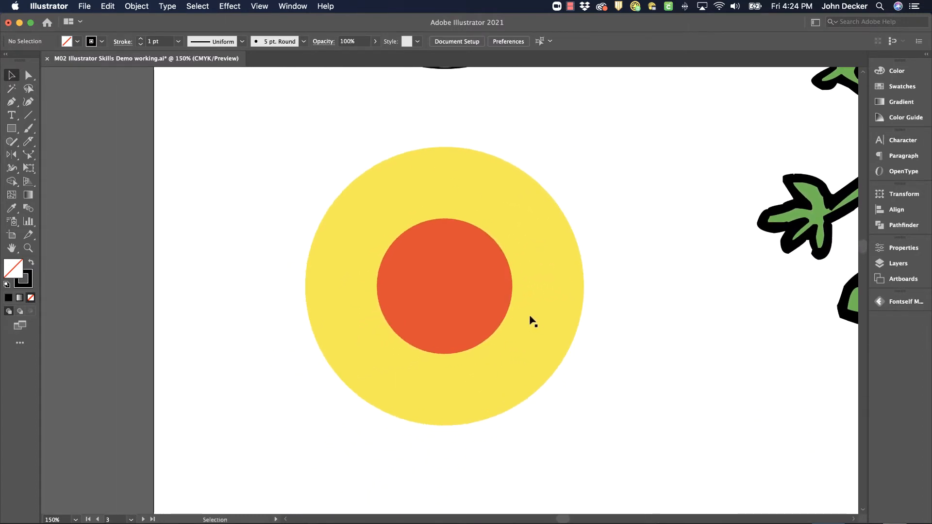
key("super+y")
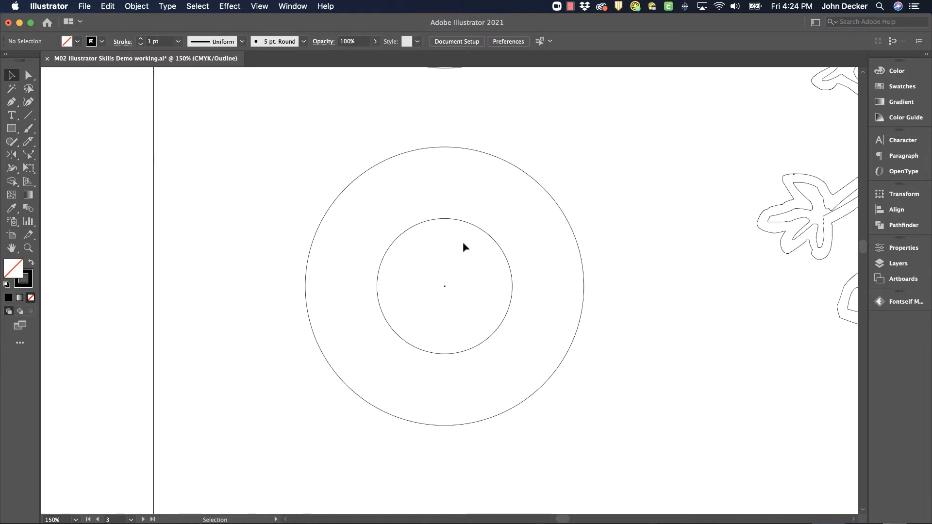
key("super+y")
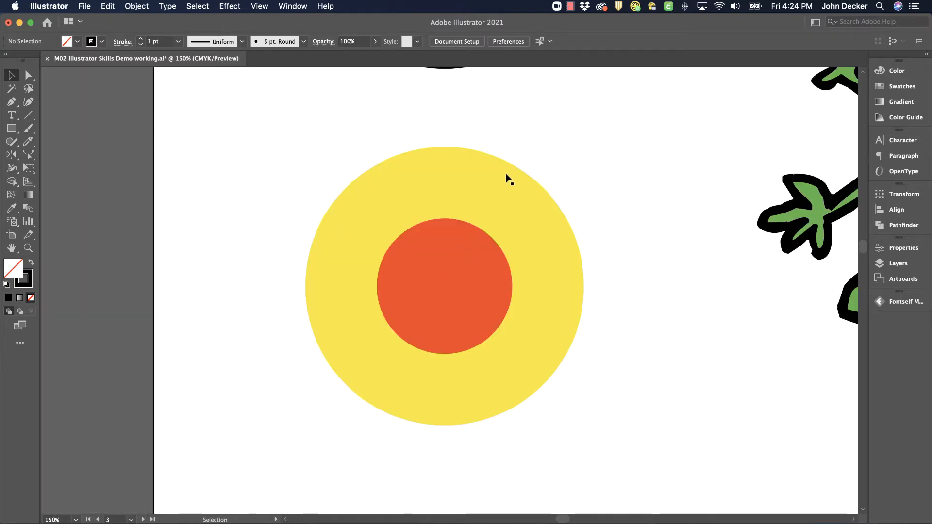
left_click(509, 179)
left_click(450, 299)
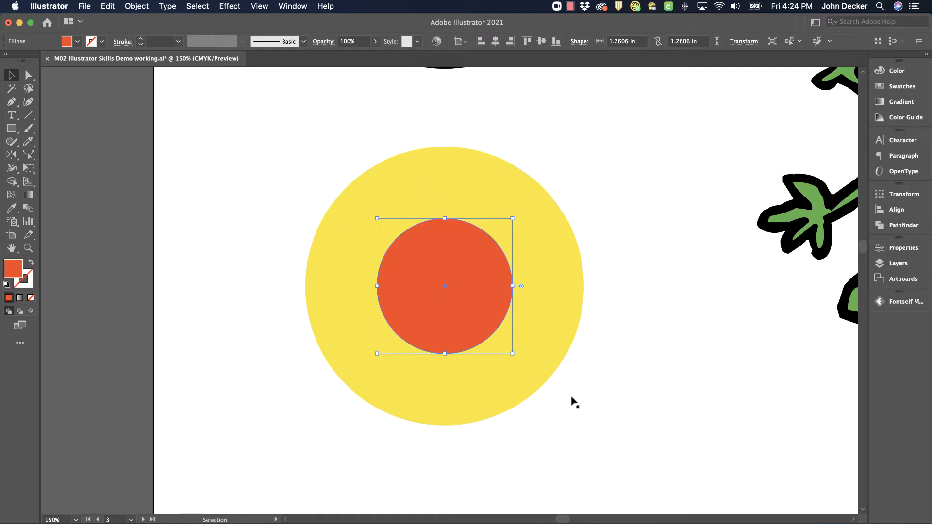
Select both the yellow and orange circles and cut diagonally across them with the Knife tool
left_click_drag(323, 177, 663, 437)
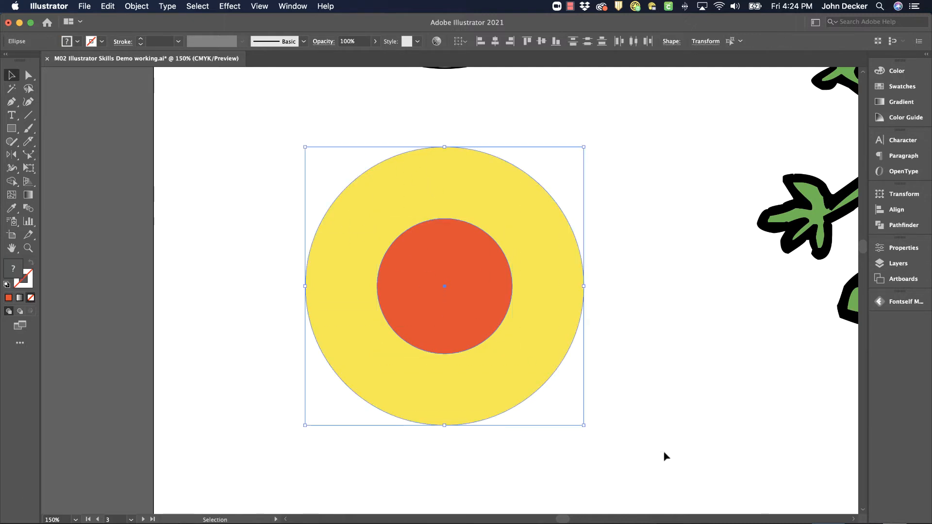
left_click(31, 142)
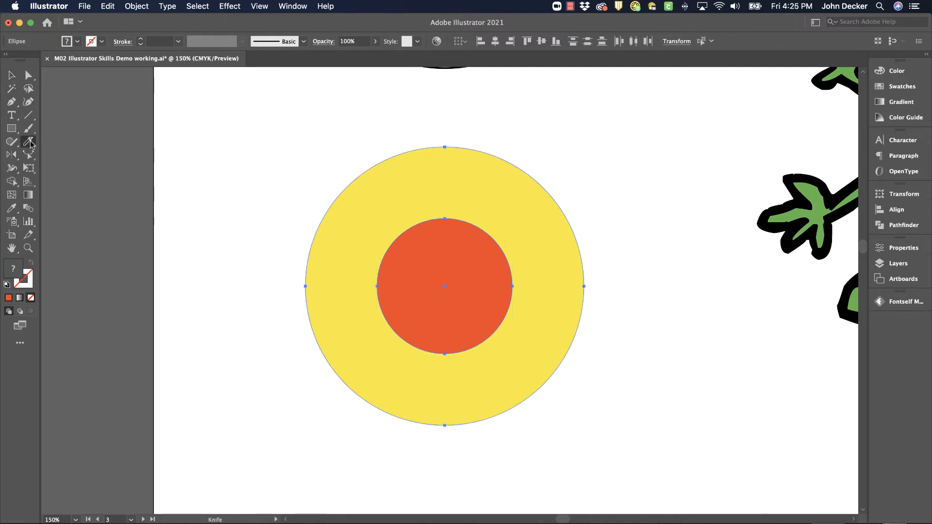
mouse_move(599, 160)
left_mouse_down()
mouse_move(438, 279)
mouse_move(400, 349)
mouse_move(303, 439)
left_mouse_up()
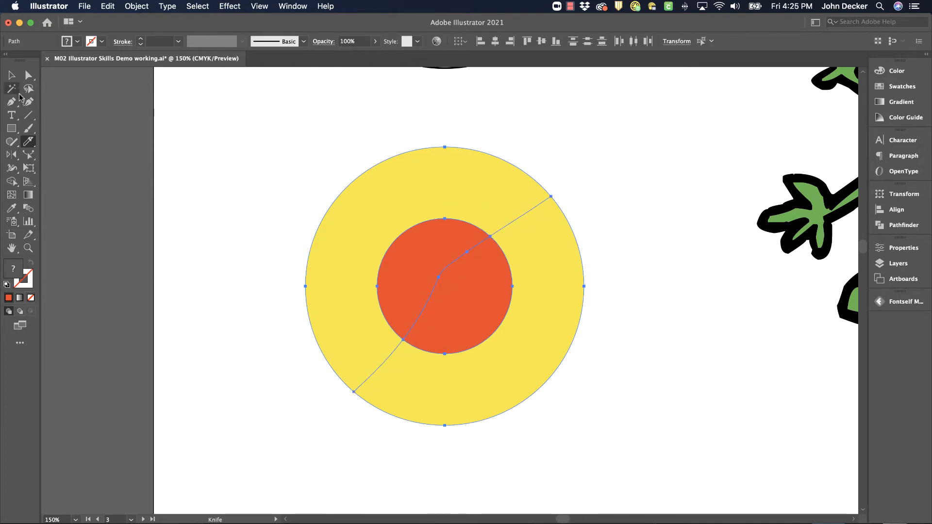
Pull apart the two yellow halves and the two orange halves along the diagonal cut
left_click(11, 75)
left_click(250, 180)
left_click_drag(358, 181, 252, 132)
left_click(568, 310)
left_click_drag(566, 311, 642, 360)
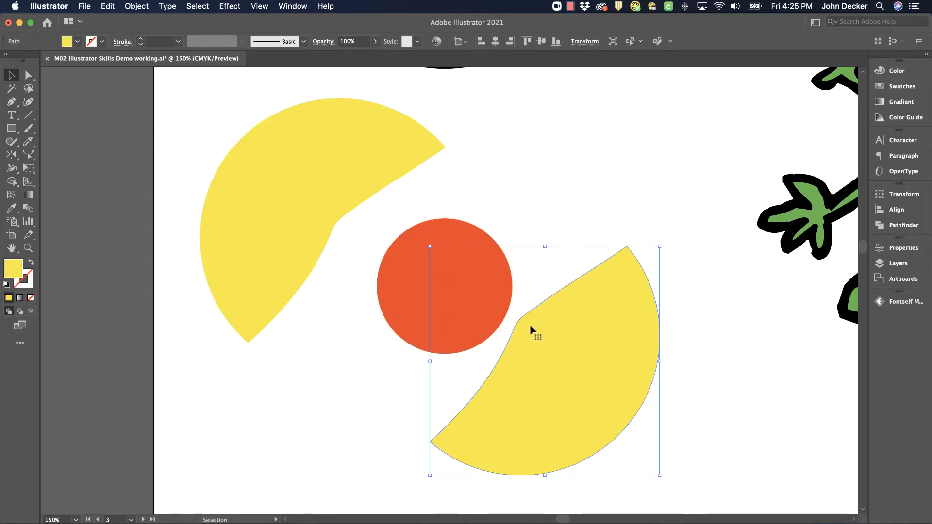
left_click_drag(482, 309, 513, 340)
left_click_drag(416, 267, 382, 249)
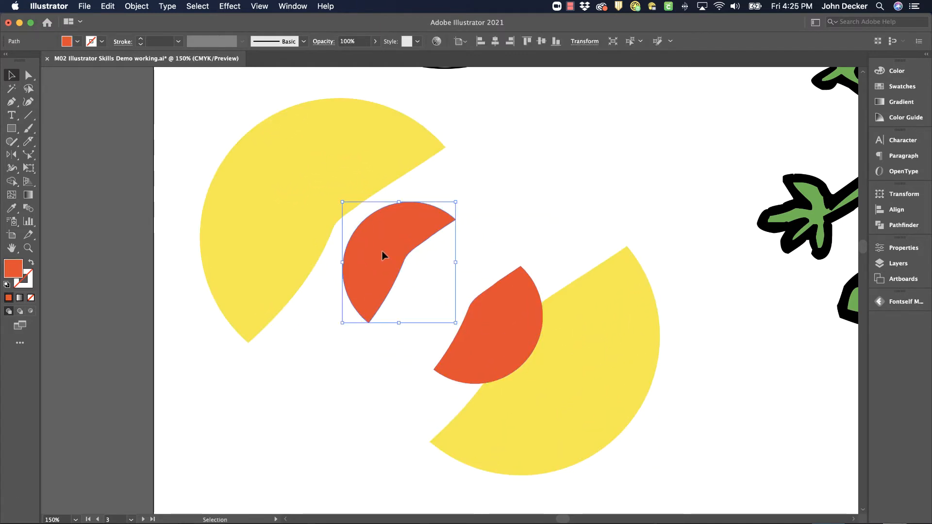
Undo the piece moves and the diagonal cut through both circles, and clear the selection
key("super+z")
key("super+z")
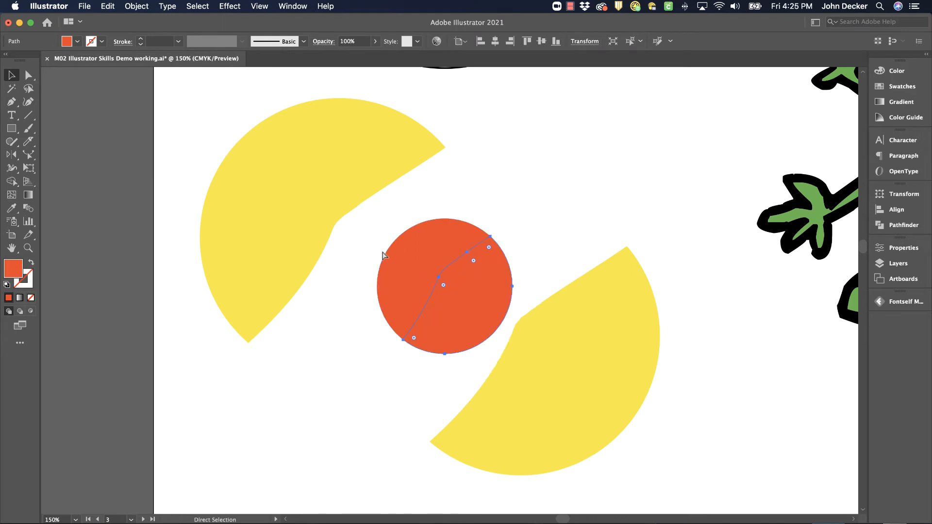
key("super+z")
key("super+z")
key("super+z")
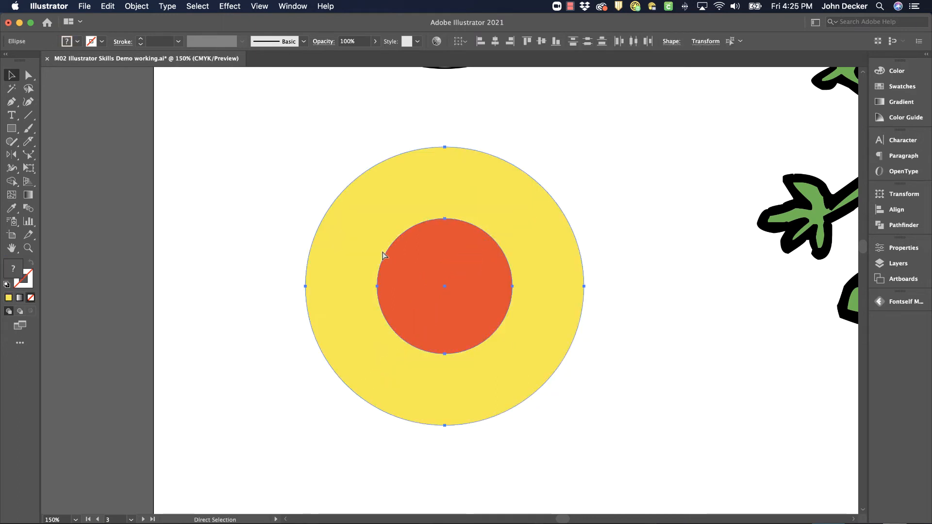
left_click(305, 170)
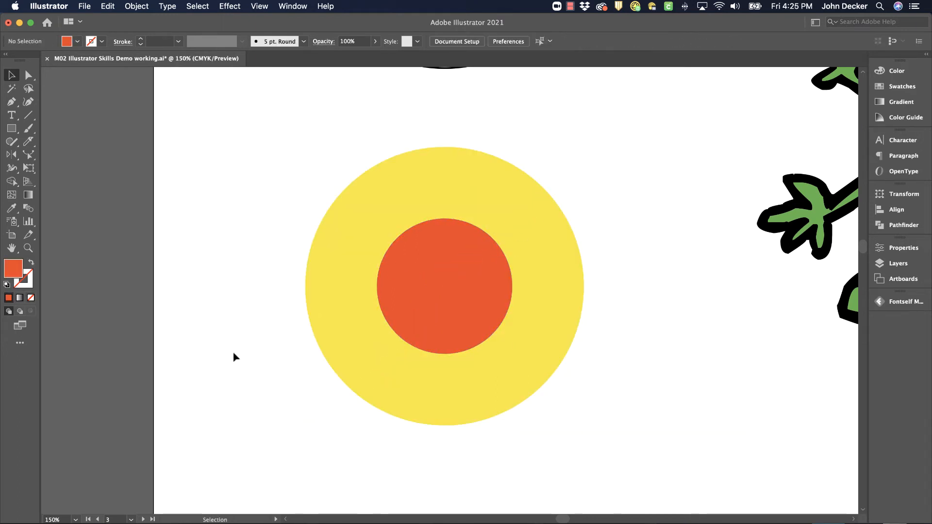
Select only the yellow circle and cut diagonally across it with the Knife tool, passing over the orange circle
left_click(406, 176)
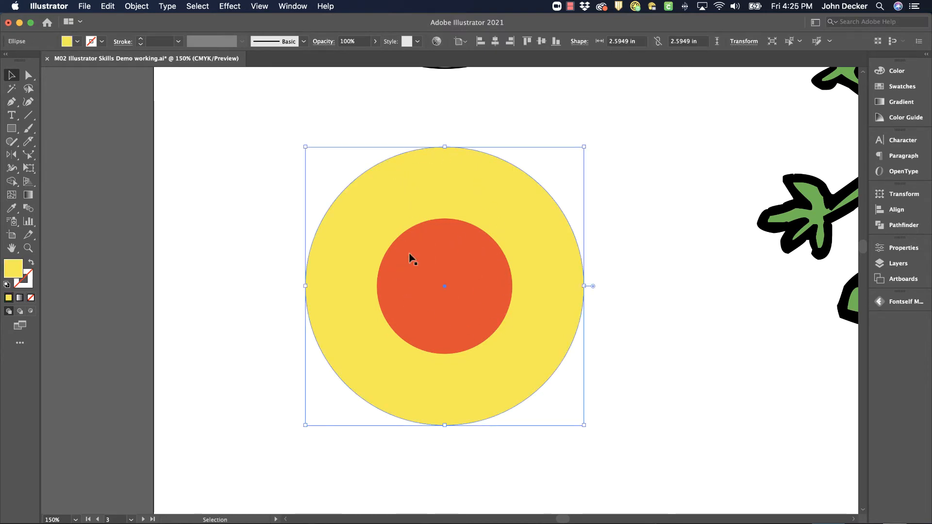
left_click(255, 123)
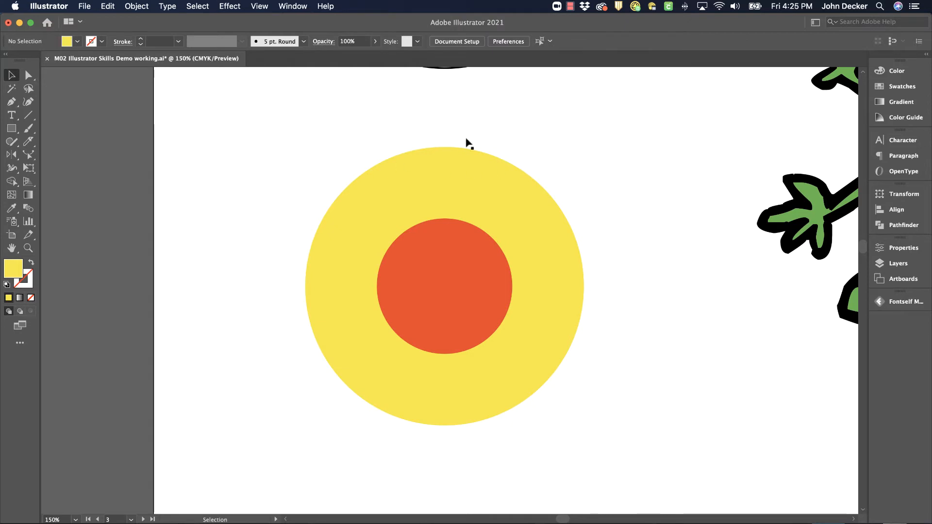
left_click(423, 179)
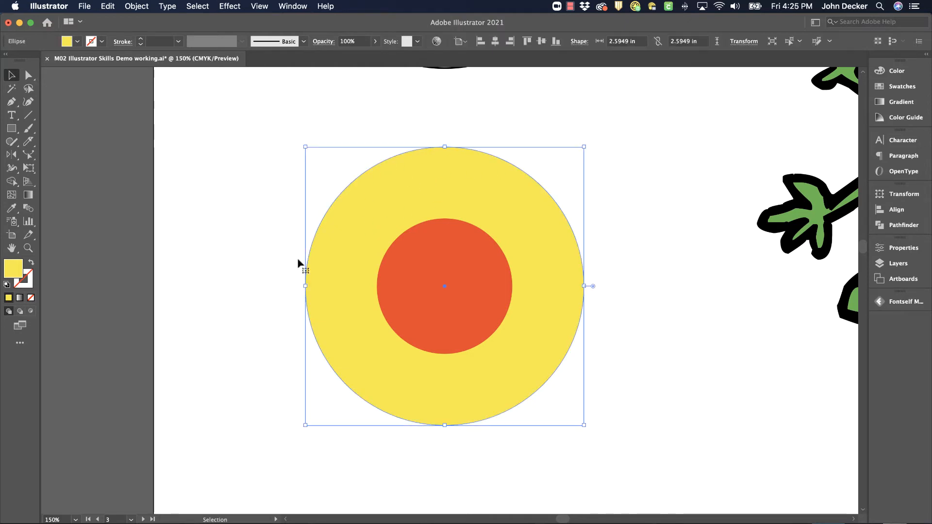
left_click(28, 141)
mouse_move(654, 182)
left_mouse_down()
mouse_move(573, 207)
mouse_move(422, 291)
mouse_move(297, 400)
left_mouse_up()
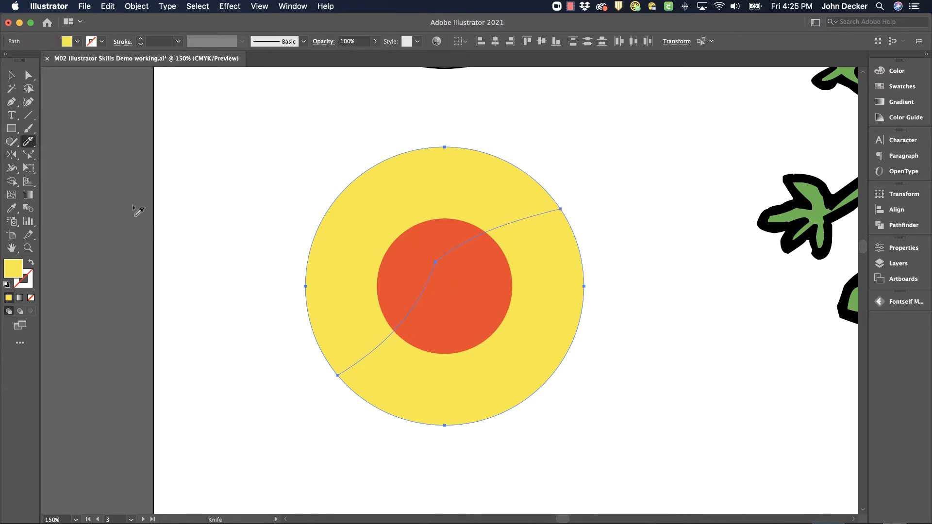
Move the upper-left yellow half away from the cut and shift the orange circle upward
left_click(12, 75)
left_click(131, 128)
left_click_drag(363, 208, 240, 167)
left_click_drag(468, 252, 465, 184)
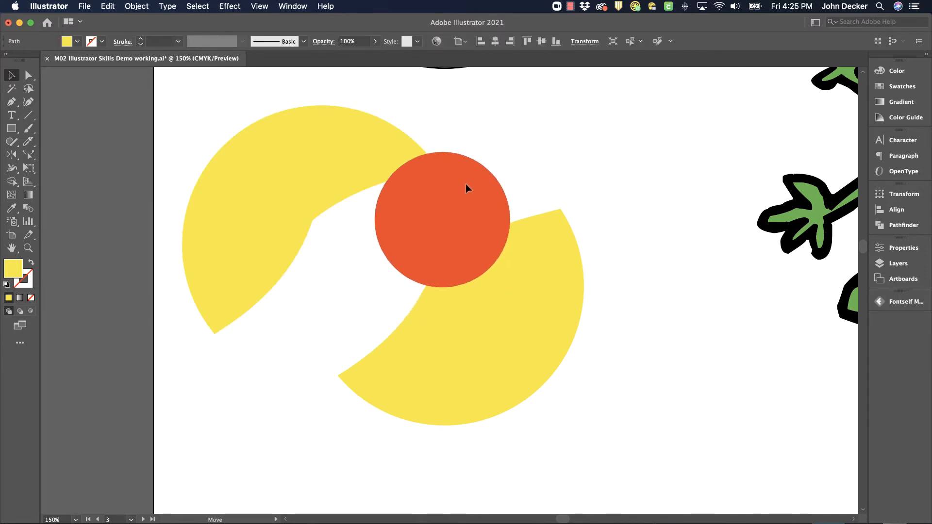
Undo the orange circle's move, the yellow half's move and the cut through the yellow circle
key("super+z")
key("a")
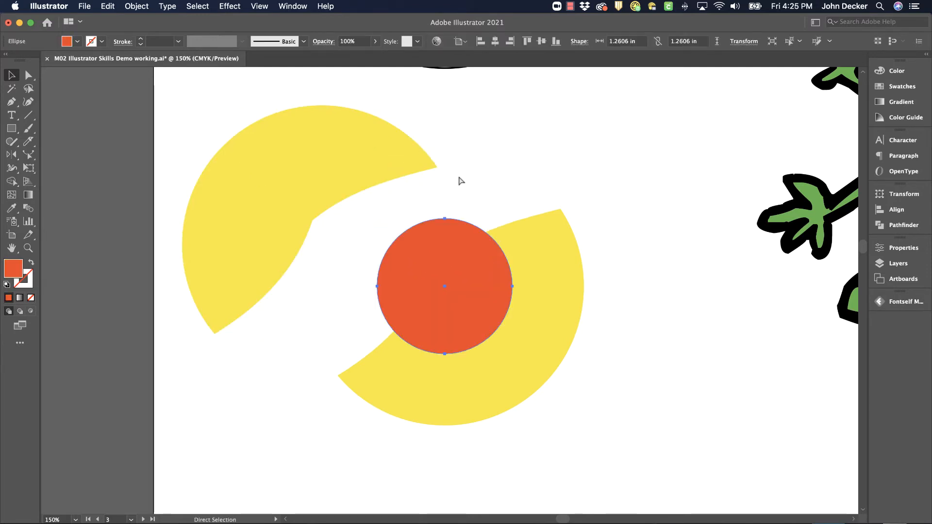
key("super+z")
key("super+z")
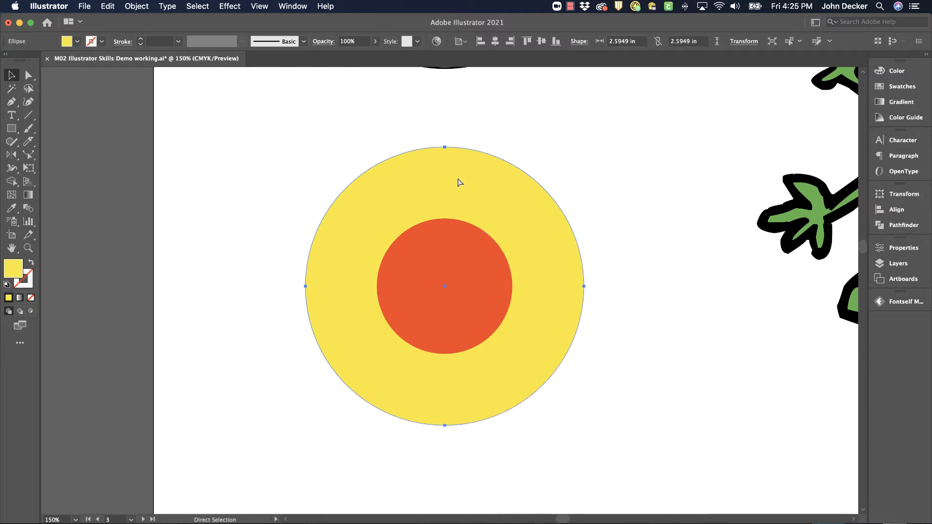
Select only the yellow circle and make a Knife cut from outside its upper-left edge that stops inside the yellow area
key("v")
left_click(349, 141)
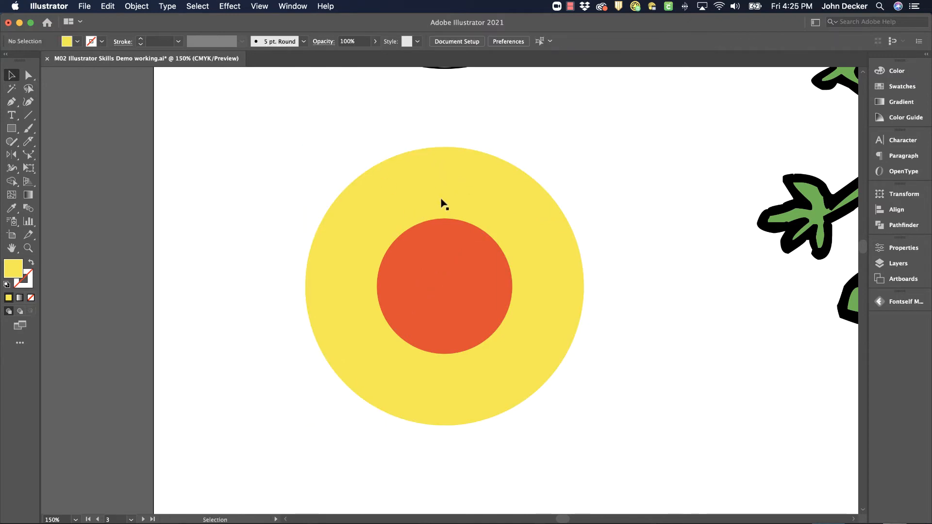
left_click(429, 175)
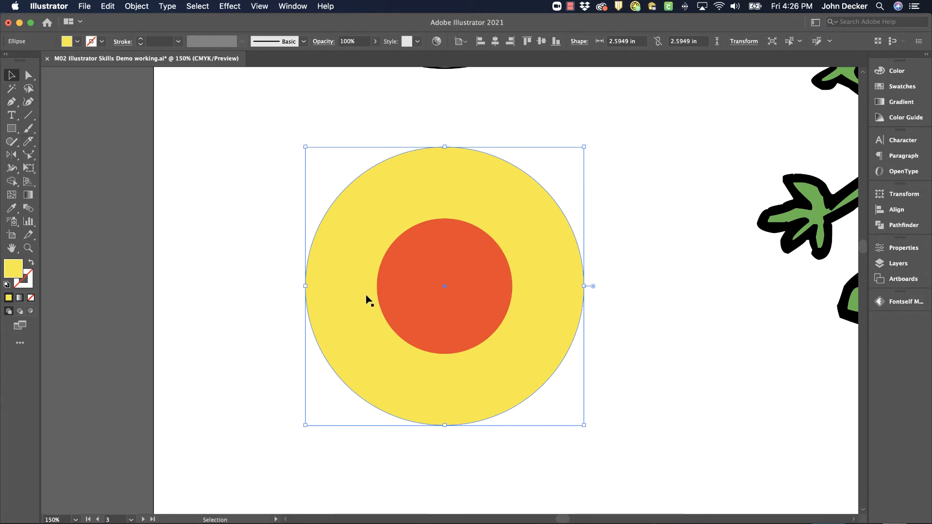
left_click(29, 143)
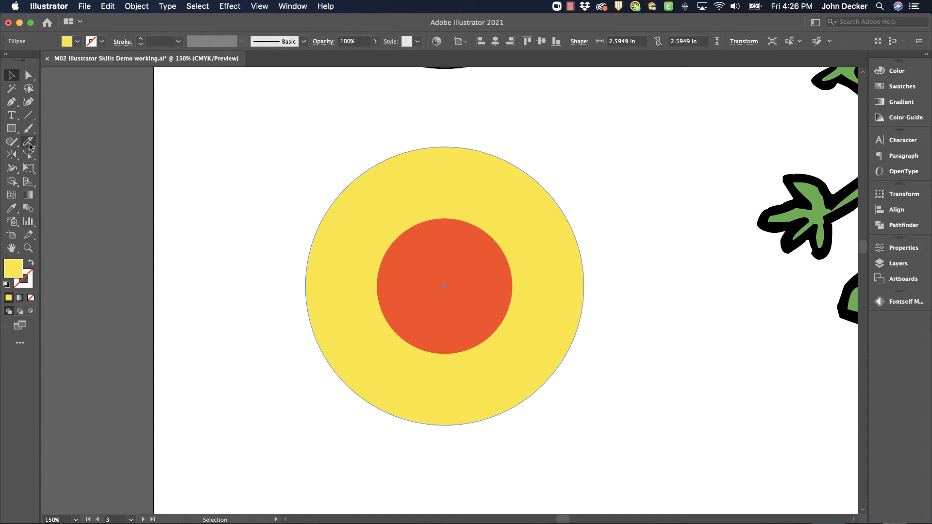
left_click(29, 143)
mouse_move(400, 114)
left_mouse_down()
mouse_move(396, 168)
mouse_move(348, 266)
left_mouse_up()
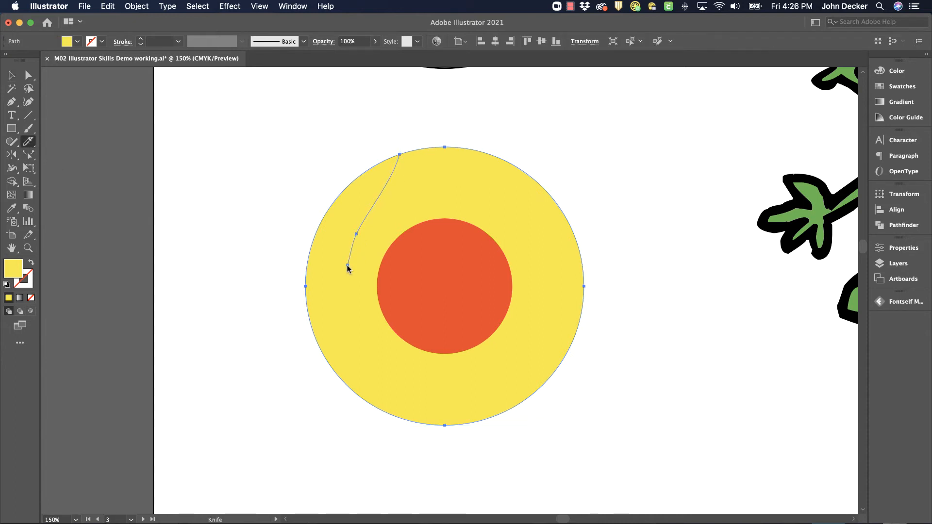
Clear the selection and show the artwork in Outline view to examine the partial cut
left_click(11, 75)
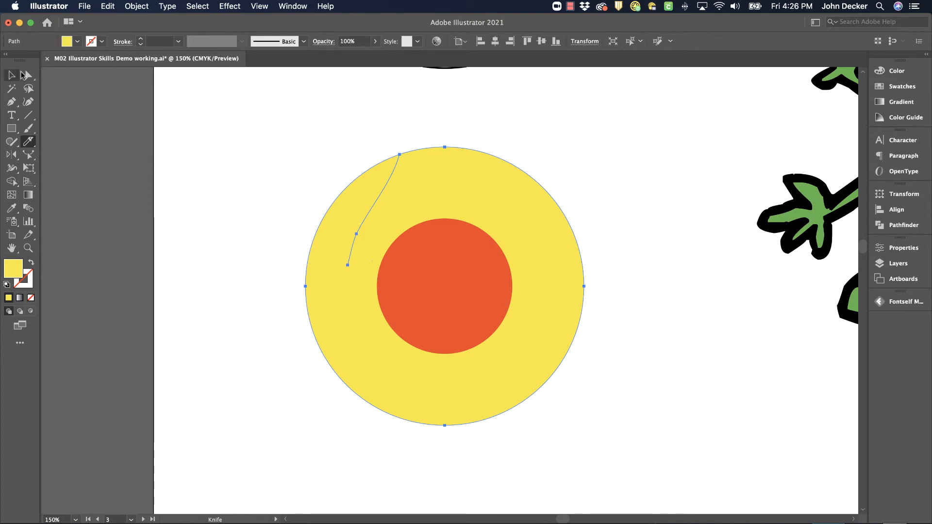
left_click(250, 127)
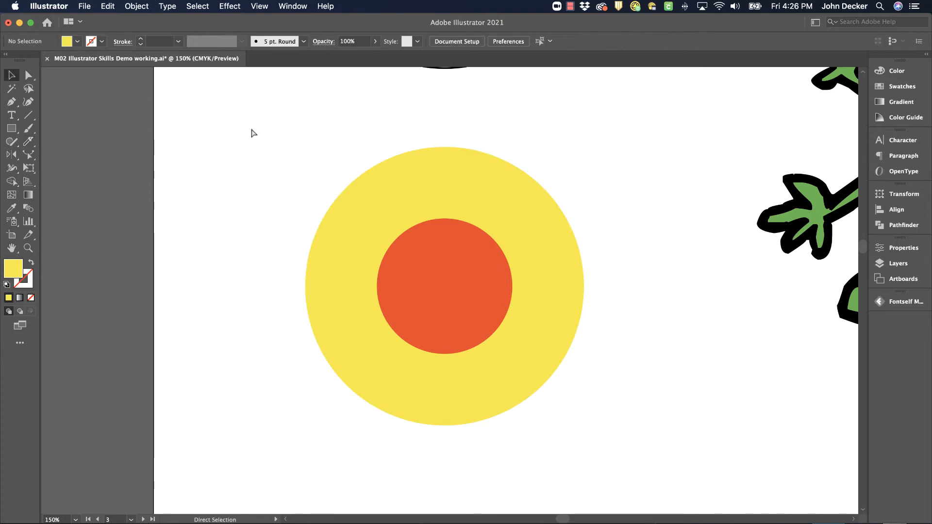
key("super+y")
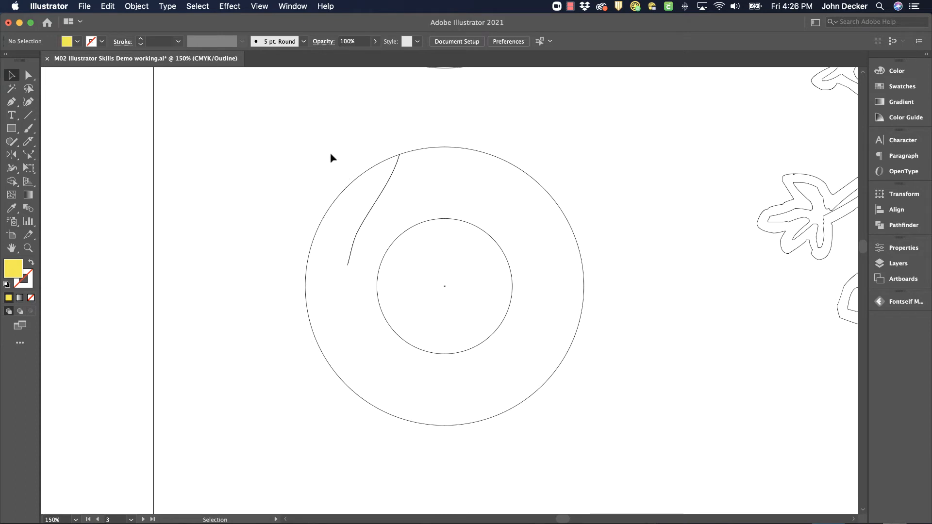
Undo the partial cut and make a Knife cut that starts inside the yellow circle and exits through its lower-left edge
key("super+z")
left_click(27, 142)
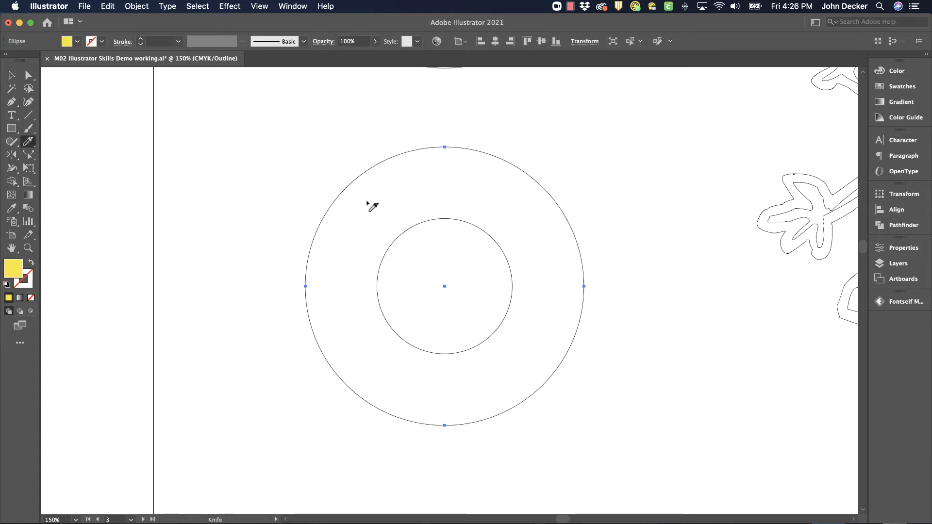
left_click_drag(367, 201, 300, 352)
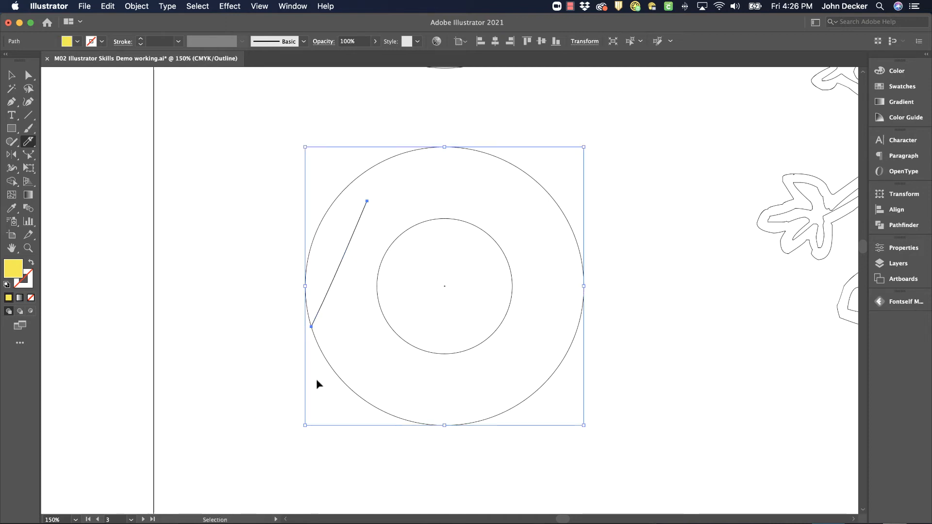
Undo the last cut, cut fully across the yellow circle along a curve around the inner circle's upper-left side, and clear the selection
key("super+z")
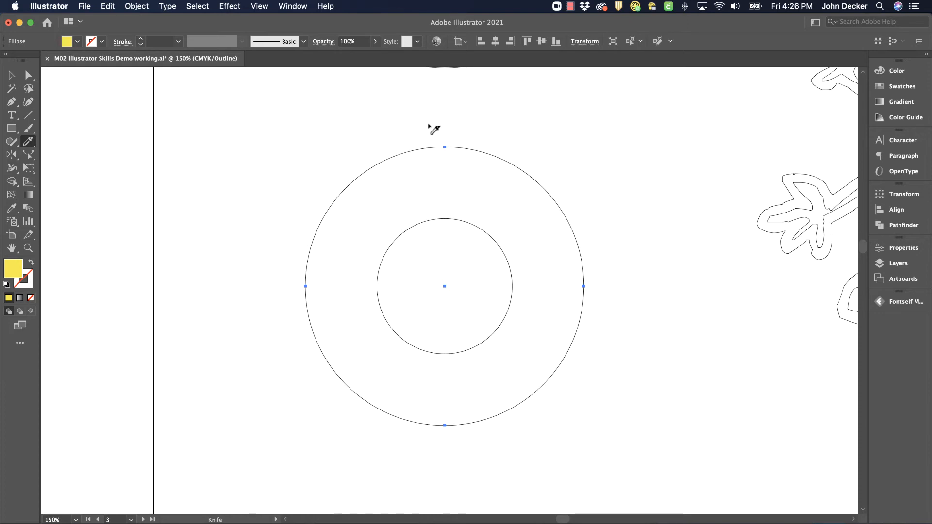
mouse_move(538, 151)
left_mouse_down()
mouse_move(492, 176)
mouse_move(411, 186)
mouse_move(361, 213)
mouse_move(355, 303)
mouse_move(300, 408)
left_mouse_up()
key("v")
left_click(224, 154)
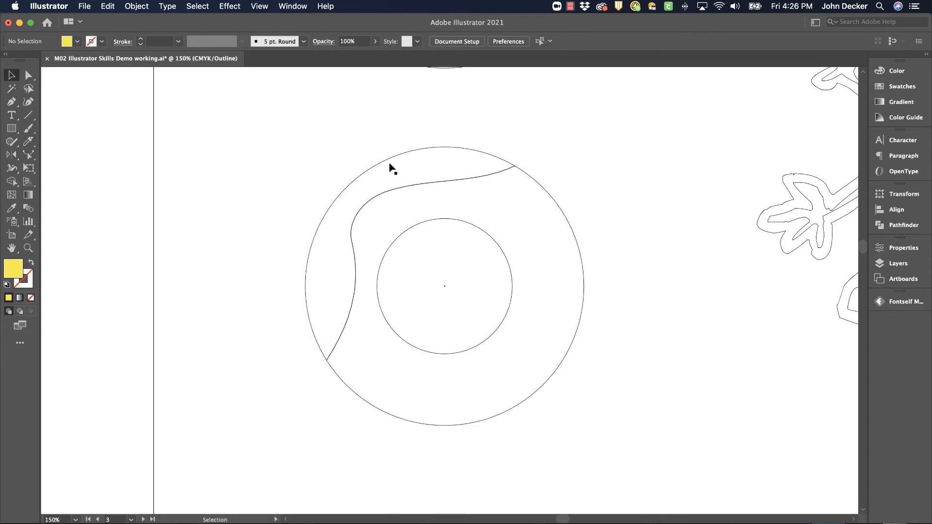
Move the cut-off upper-left piece away from the circle, undo the move and return to Preview mode
left_click_drag(387, 160, 344, 134)
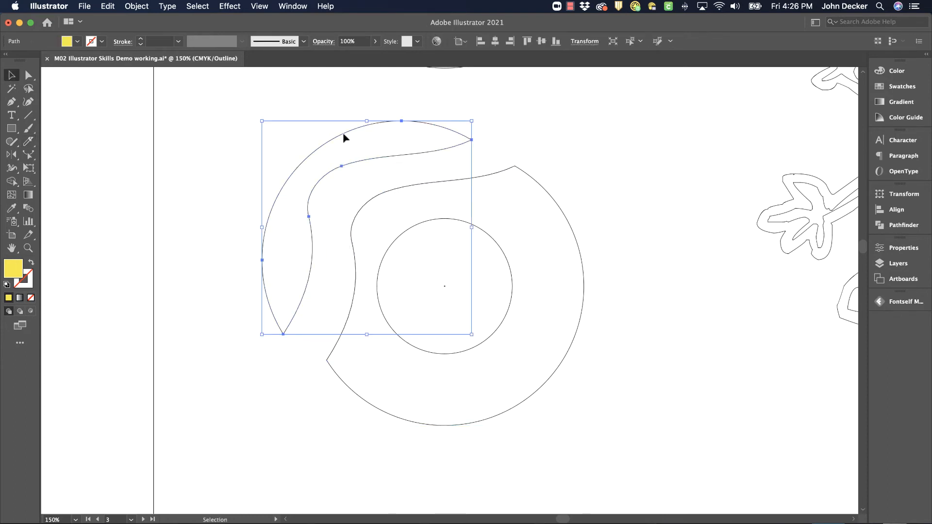
key("cmd+z")
key("cmd+y")
Bring the green monster into view, examine its paths in Outline view and return to Preview mode
left_click(599, 125)
left_click_drag(696, 118, 228, 217)
left_click_drag(605, 150, 566, 285)
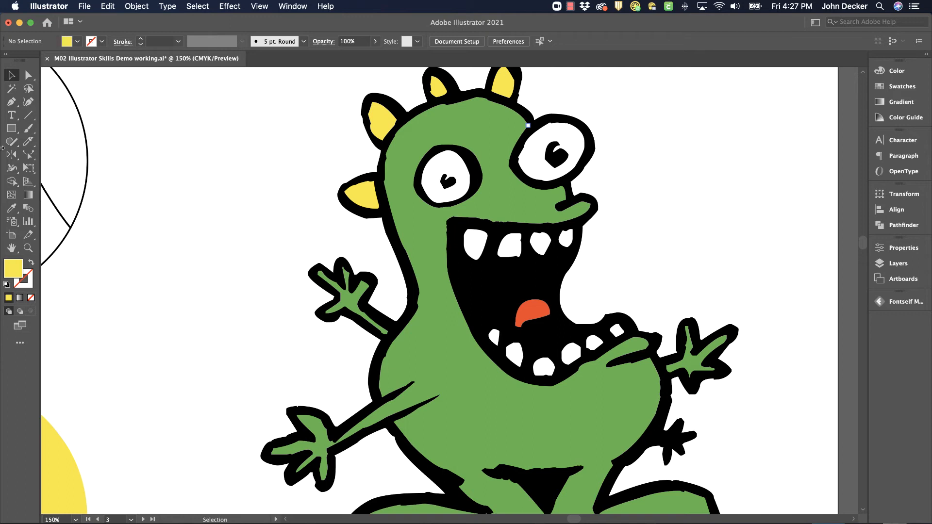
key("y")
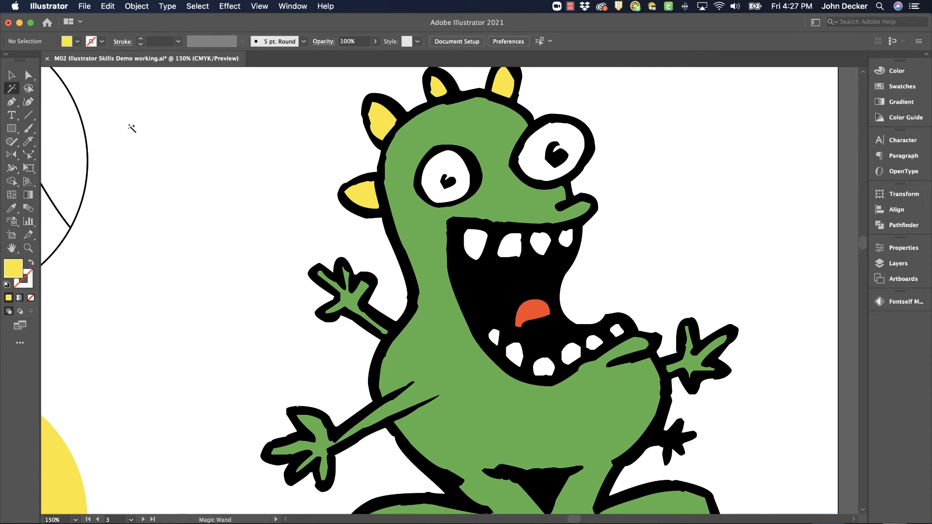
key("v")
key("ctrl+y")
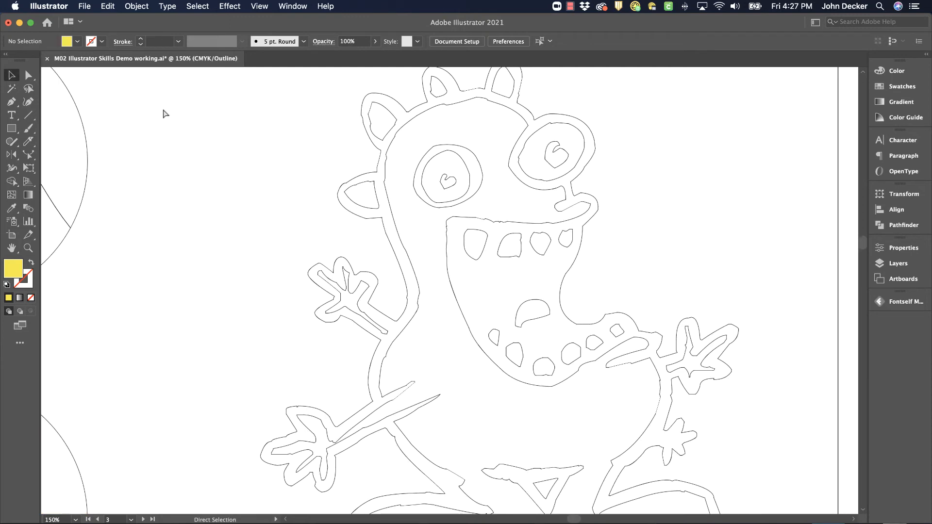
key("ctrl+y")
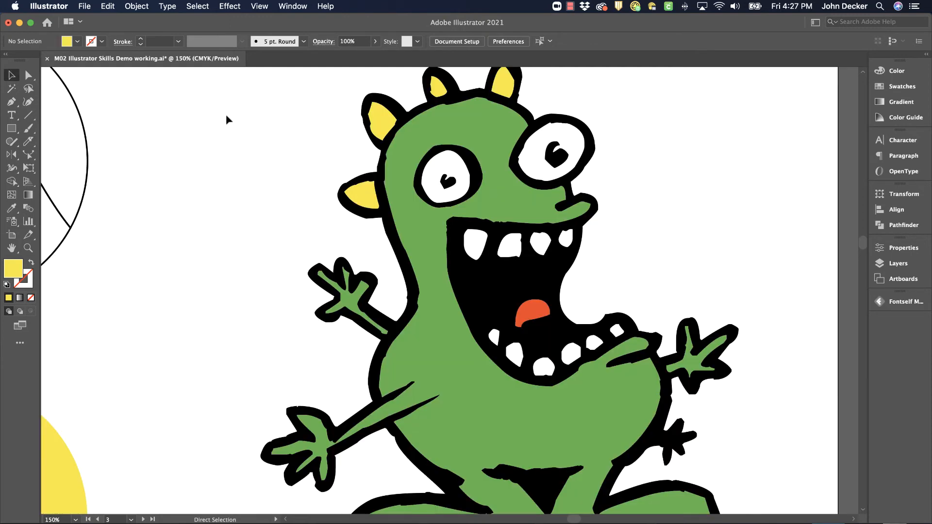
Ungroup the monster artwork and clear the selection
left_click(412, 125)
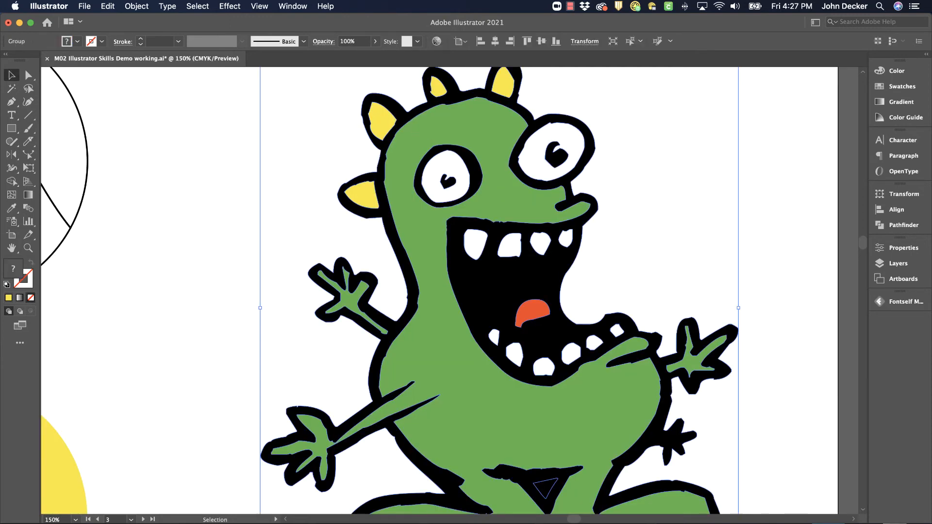
left_click(136, 6)
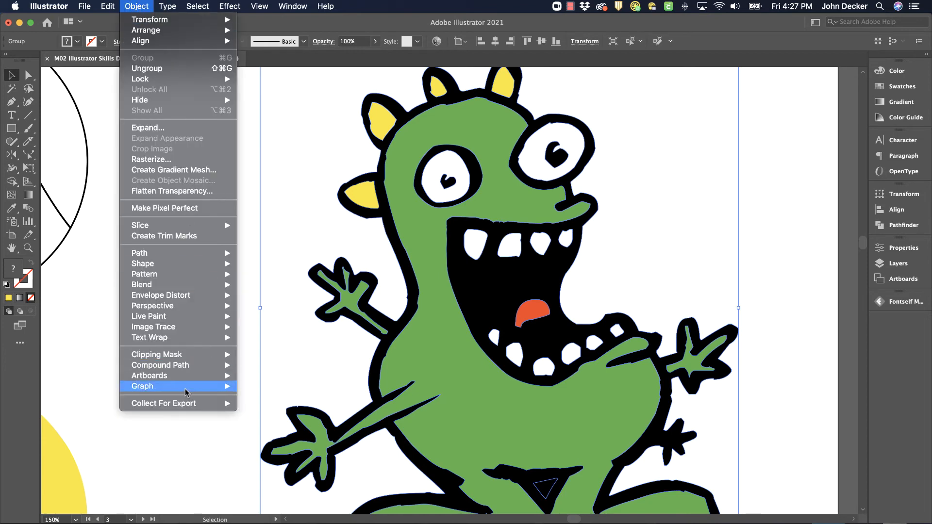
mouse_move(181, 369)
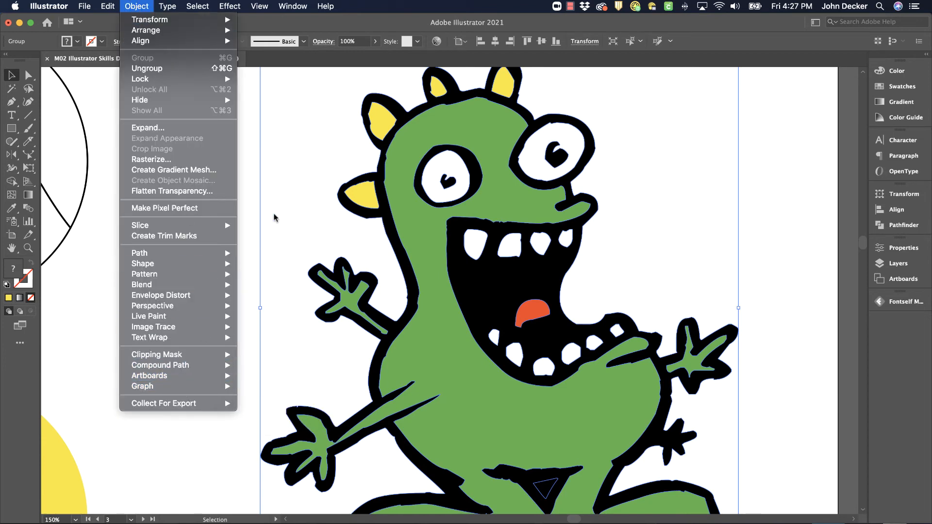
left_click(293, 103)
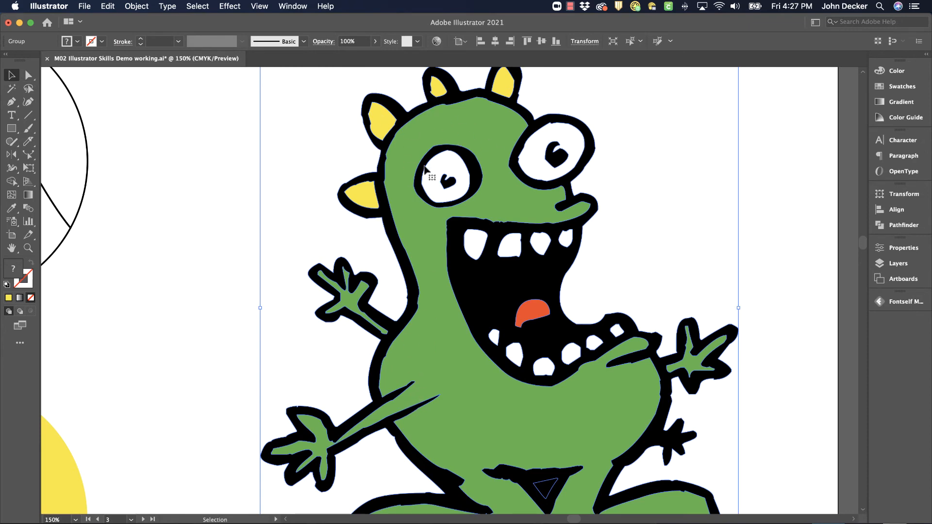
left_click(136, 7)
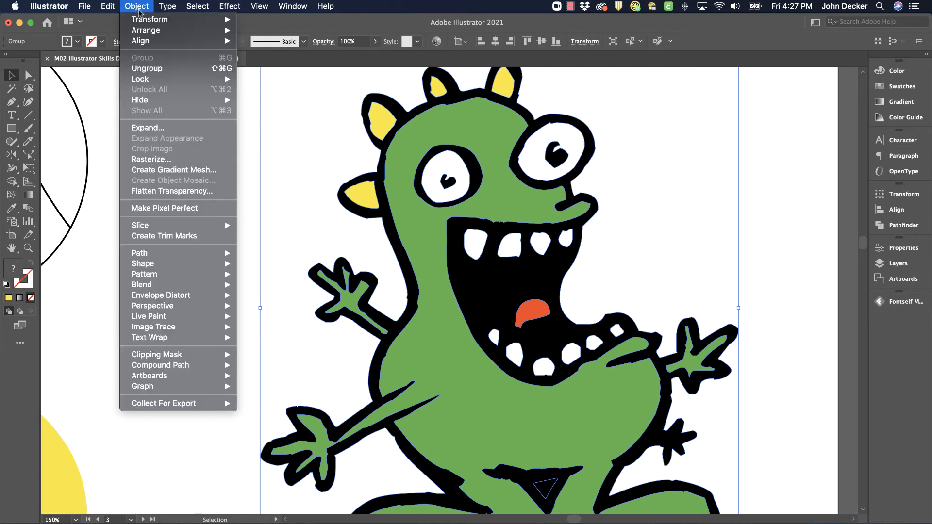
left_click(153, 69)
left_click(231, 225)
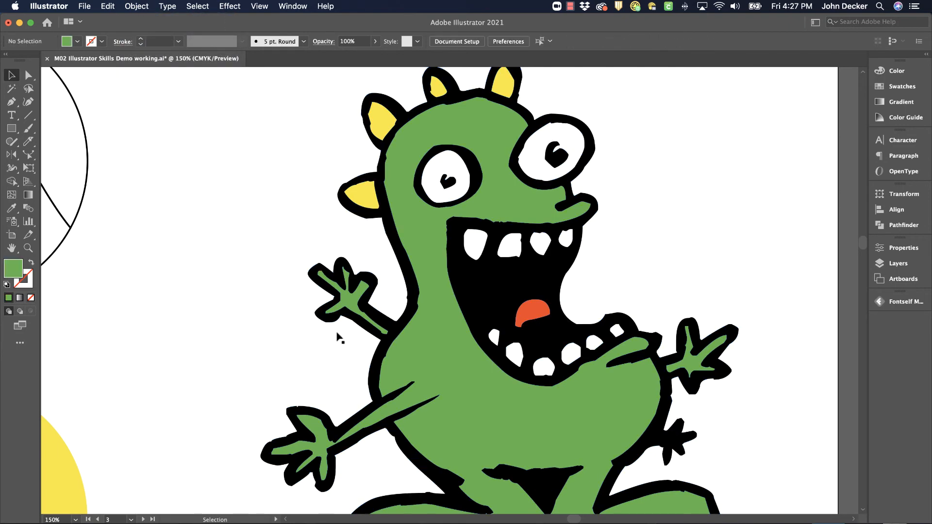
Select the monster's green body shape and cut it with the Knife tool, once along a wavy line across the belly and once below the eyes
left_click(480, 132)
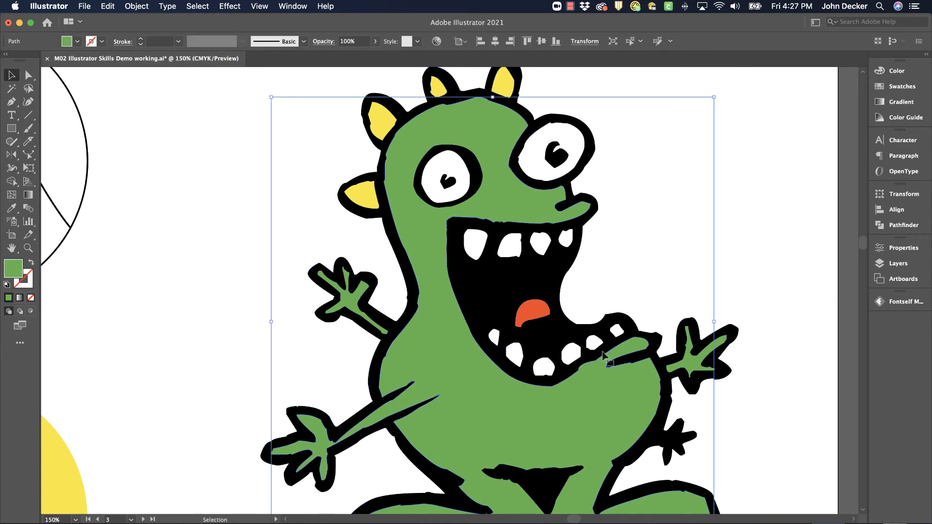
left_click(27, 140)
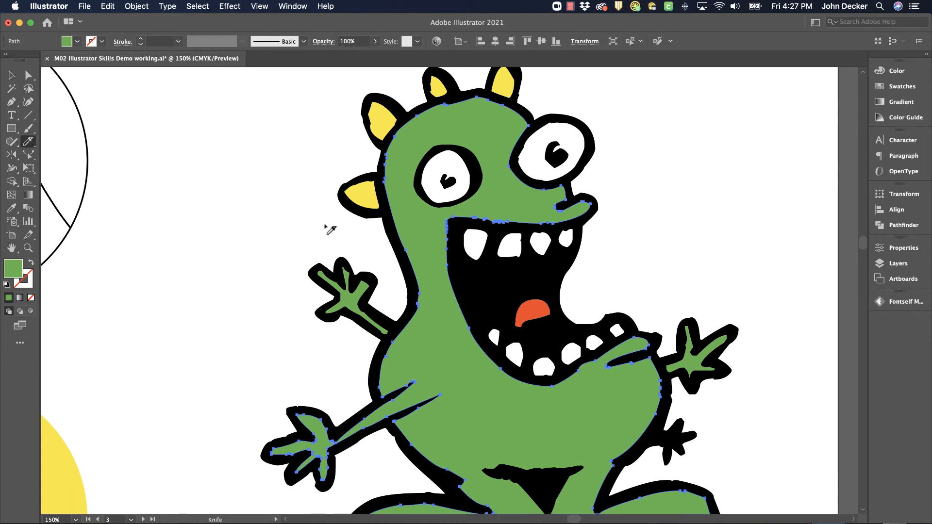
mouse_move(258, 355)
left_mouse_down()
mouse_move(318, 344)
mouse_move(452, 374)
mouse_move(475, 417)
mouse_move(553, 444)
mouse_move(631, 427)
mouse_move(661, 445)
left_mouse_up()
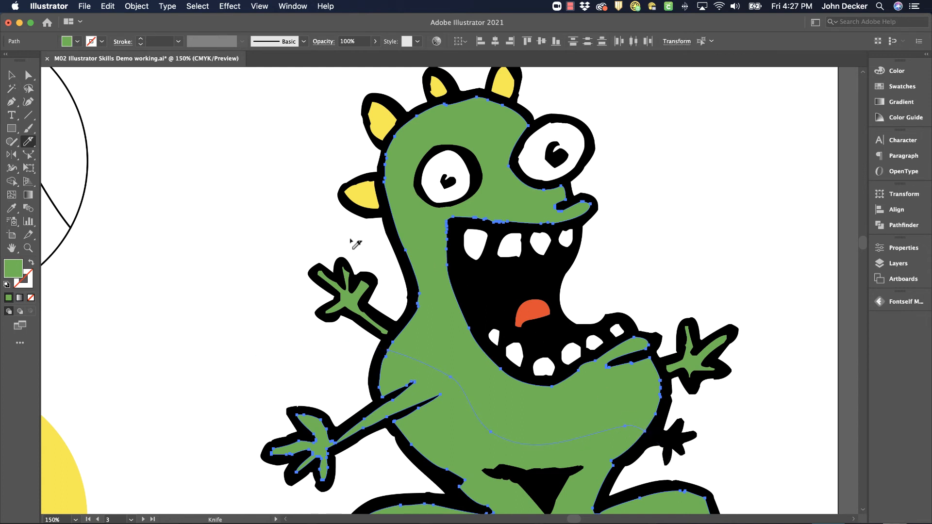
mouse_move(350, 239)
left_mouse_down()
mouse_move(523, 195)
mouse_move(718, 182)
left_mouse_up()
Recolor the body's middle section yellow-green by lowering its cyan, and the head section blue with yellow at 27%
left_click_drag(29, 74, 73, 88)
left_click(141, 107)
left_click(453, 365)
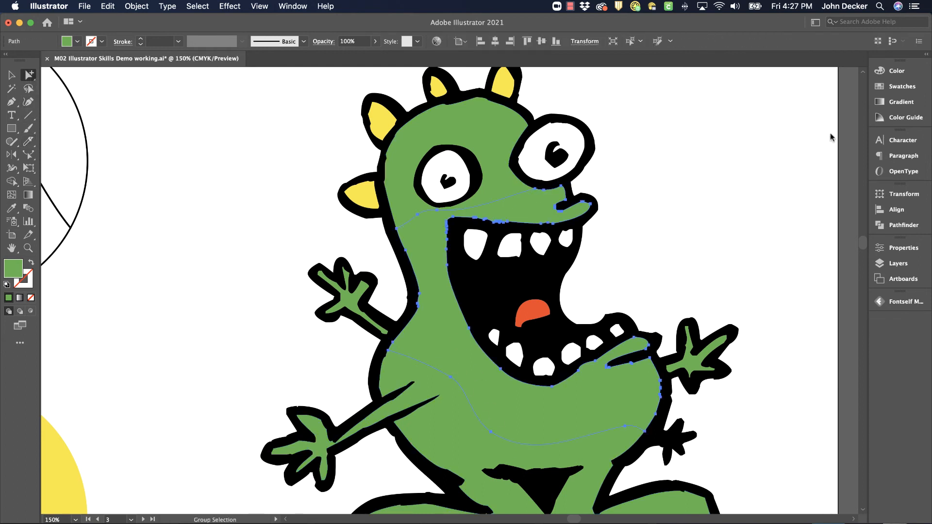
left_click(898, 72)
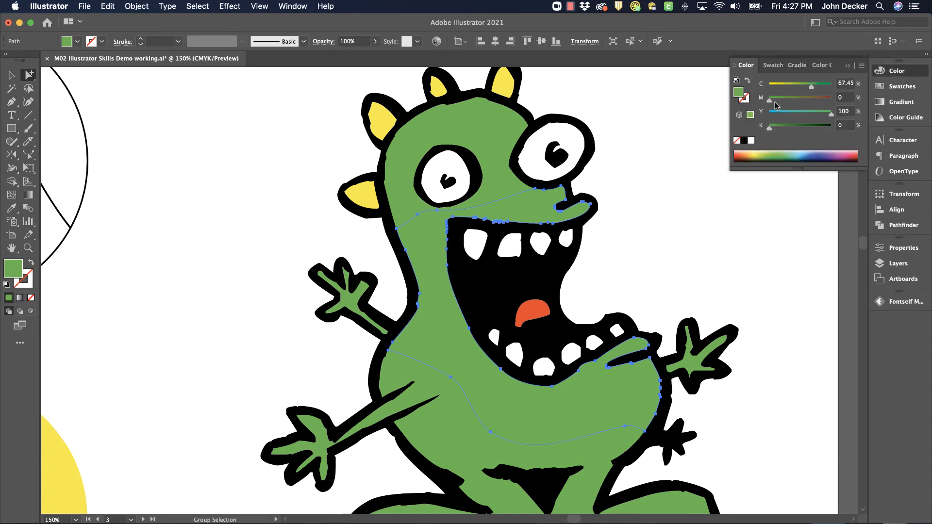
left_click_drag(811, 89, 780, 90)
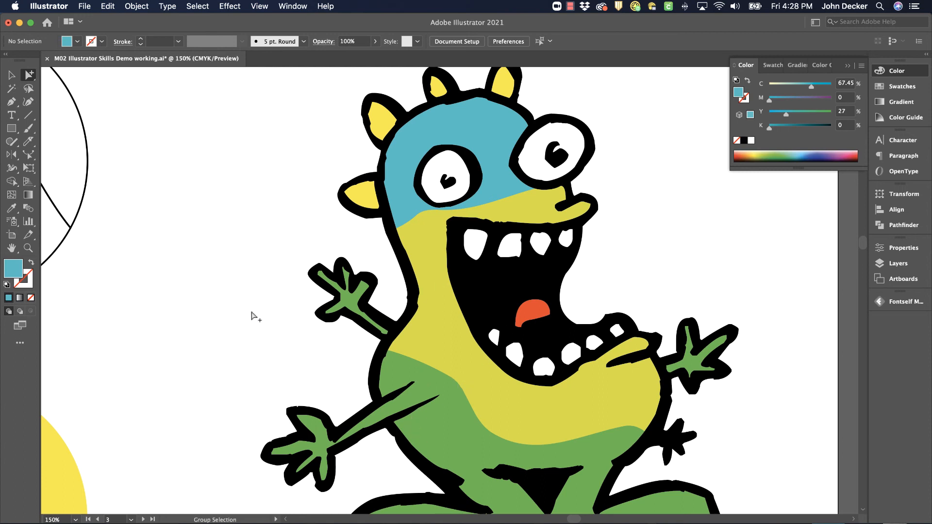
Fit the whole artboard in the window to review the artwork, ending with the Selection tool active
key("super")
key("super+0")
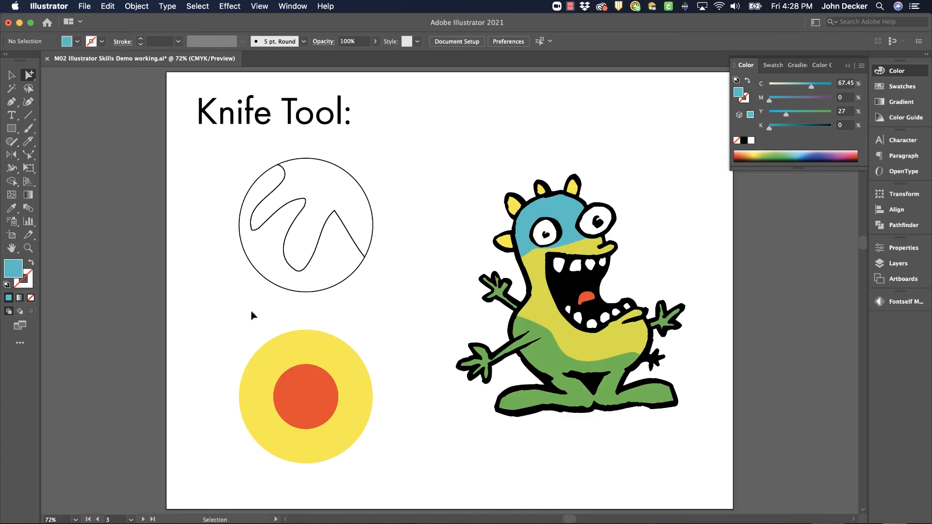
left_click(29, 143)
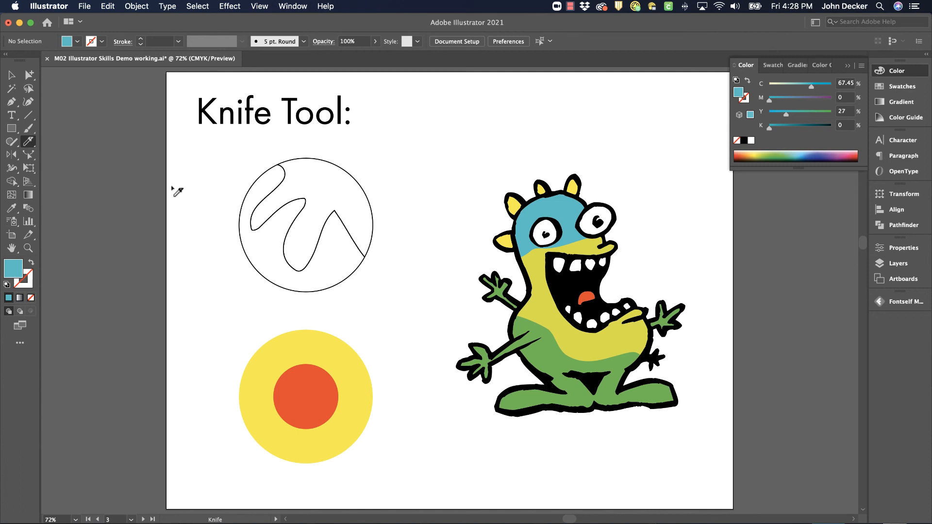
left_click(12, 75)
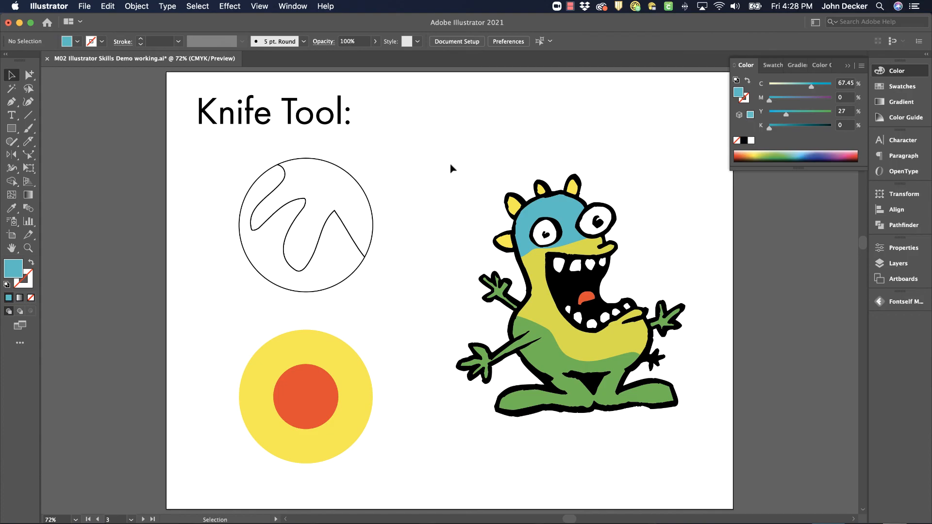